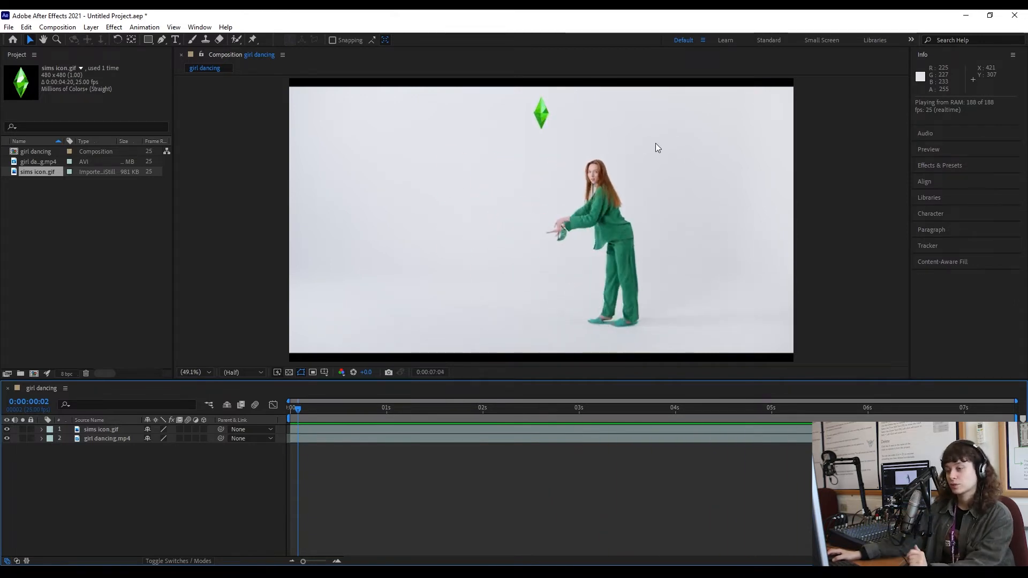
Bring up the Tracker controls and start motion tracking on the girl dancing.mp4 layer.
key(space)
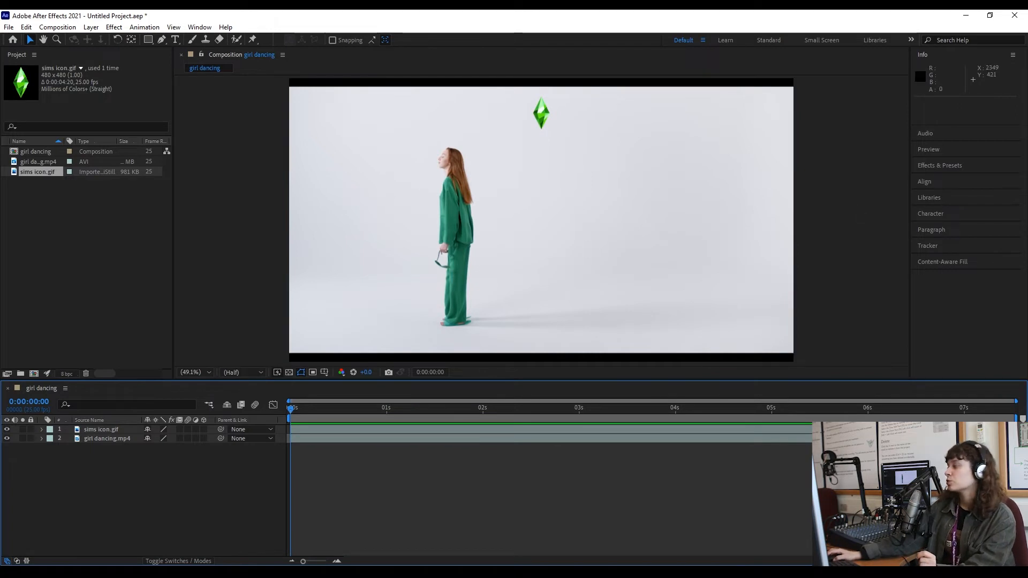
click(933, 248)
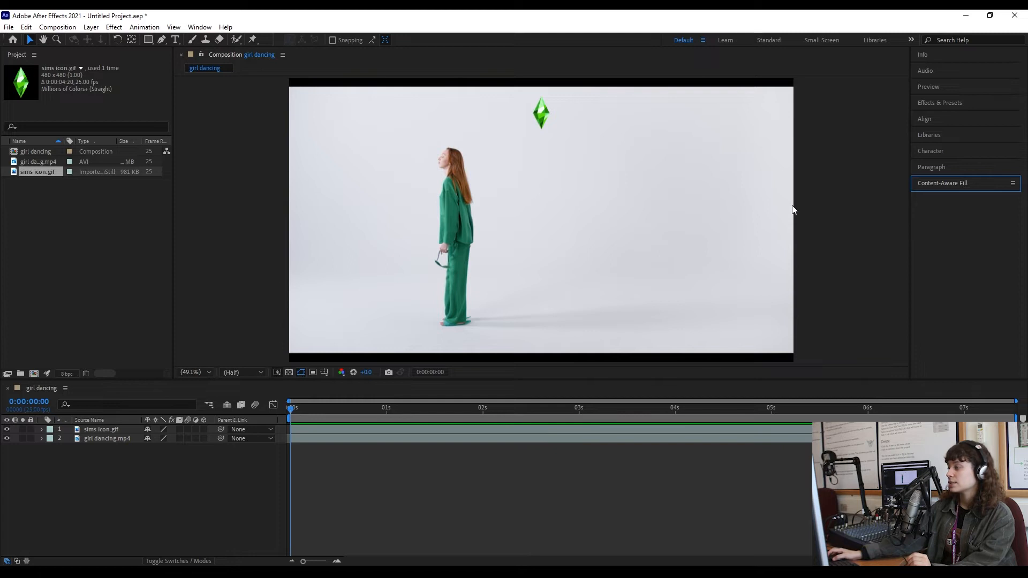
click(200, 26)
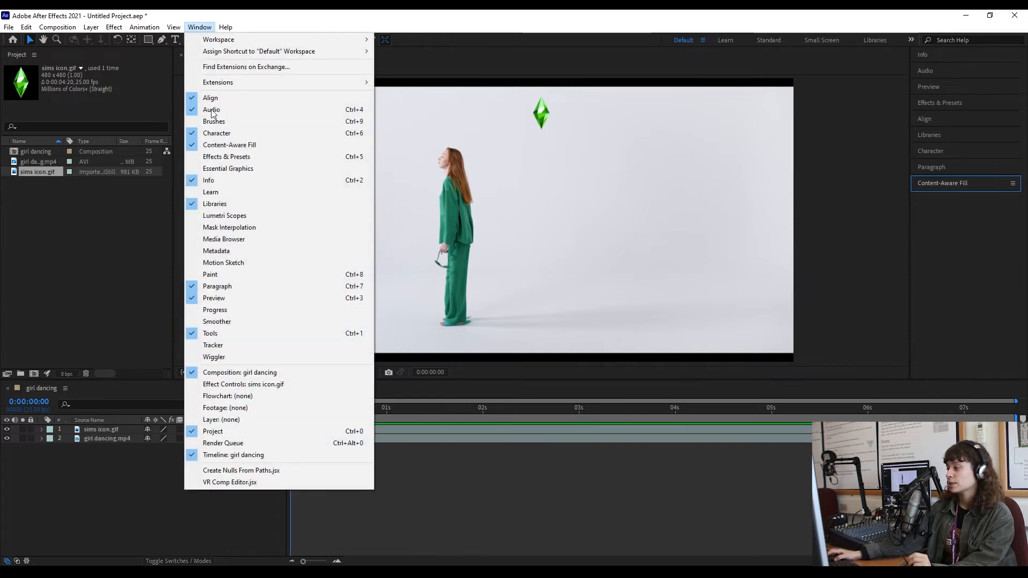
click(213, 345)
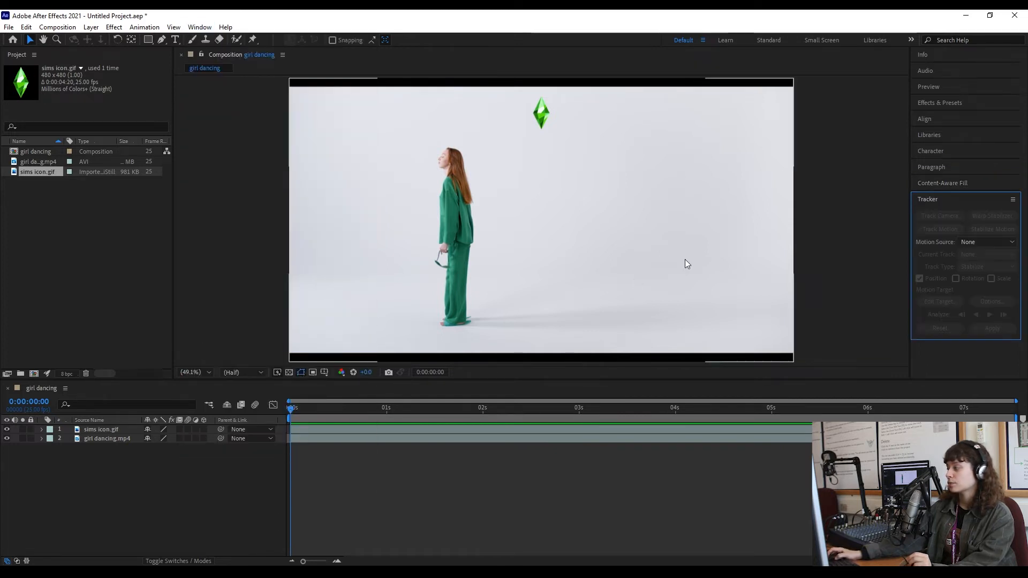
click(100, 440)
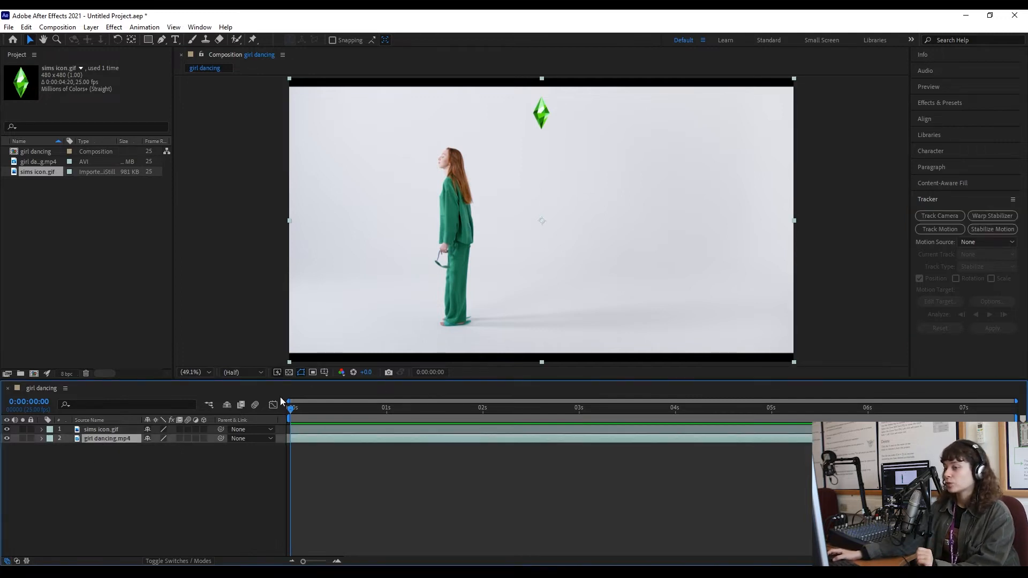
click(941, 229)
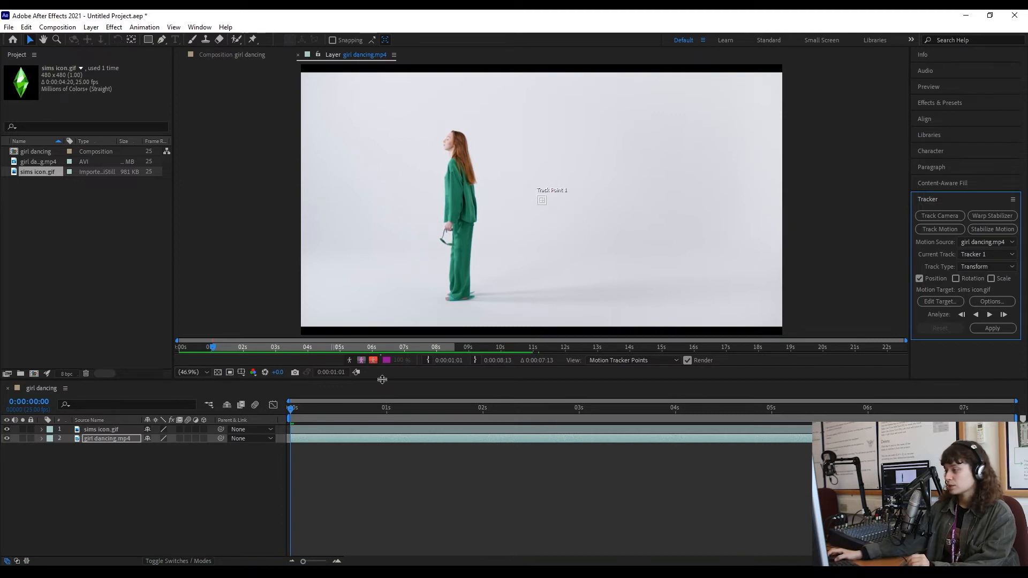
Enlarge the outer search region and the inner feature region of Track Point 1, working at 100% magnification.
drag(381, 379, 233, 413)
click(200, 409)
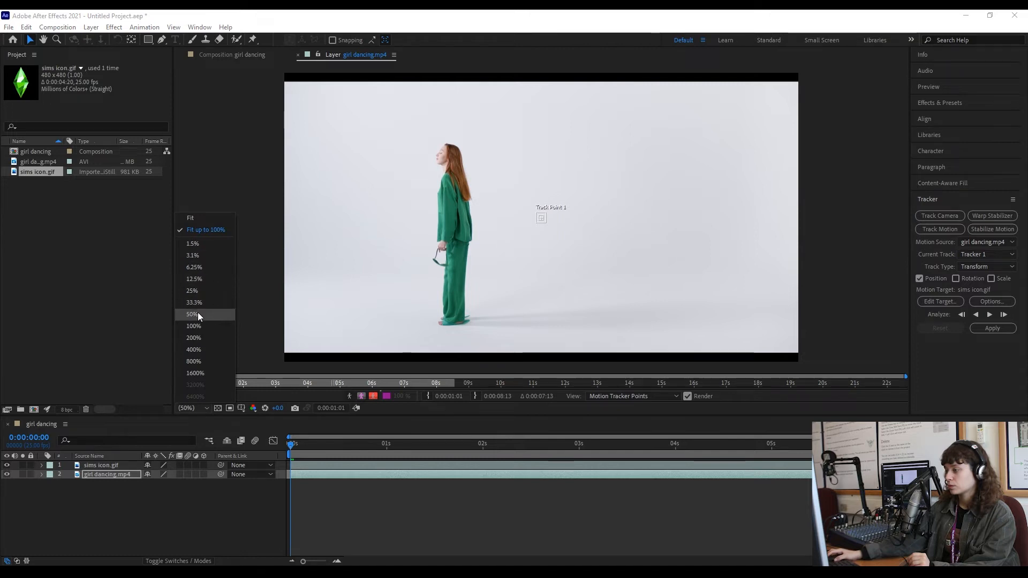
click(194, 326)
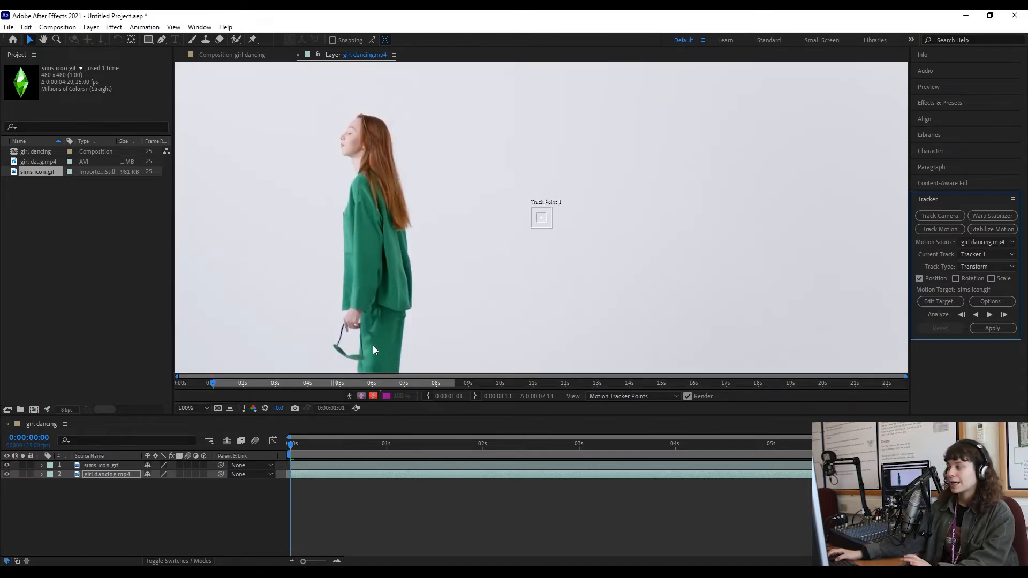
click(539, 222)
drag(531, 230, 512, 245)
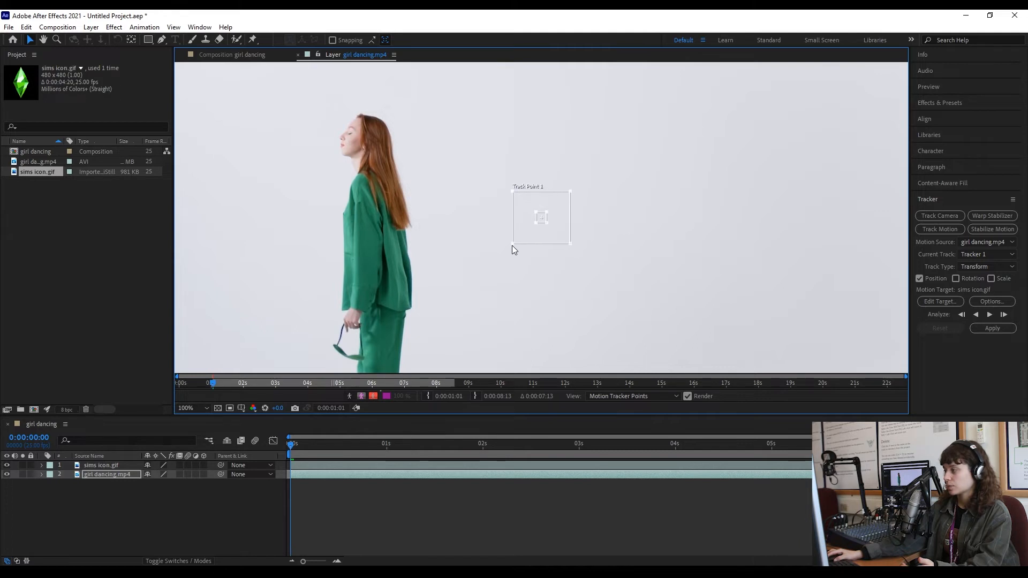
click(538, 225)
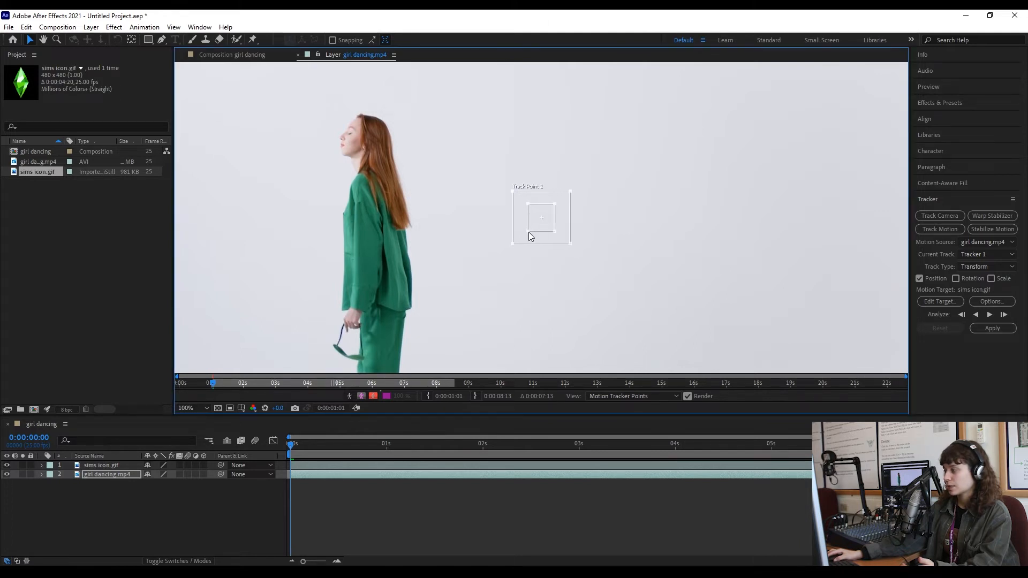
drag(526, 232, 526, 232)
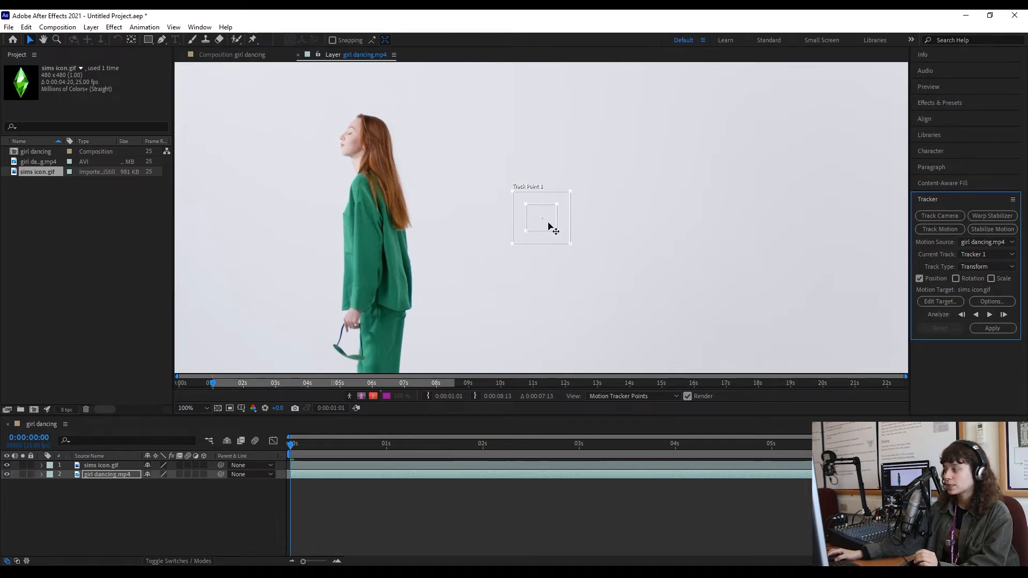
Place Track Point 1 over the top of the woman's head and analyze its motion forward through the clip.
drag(548, 223, 375, 123)
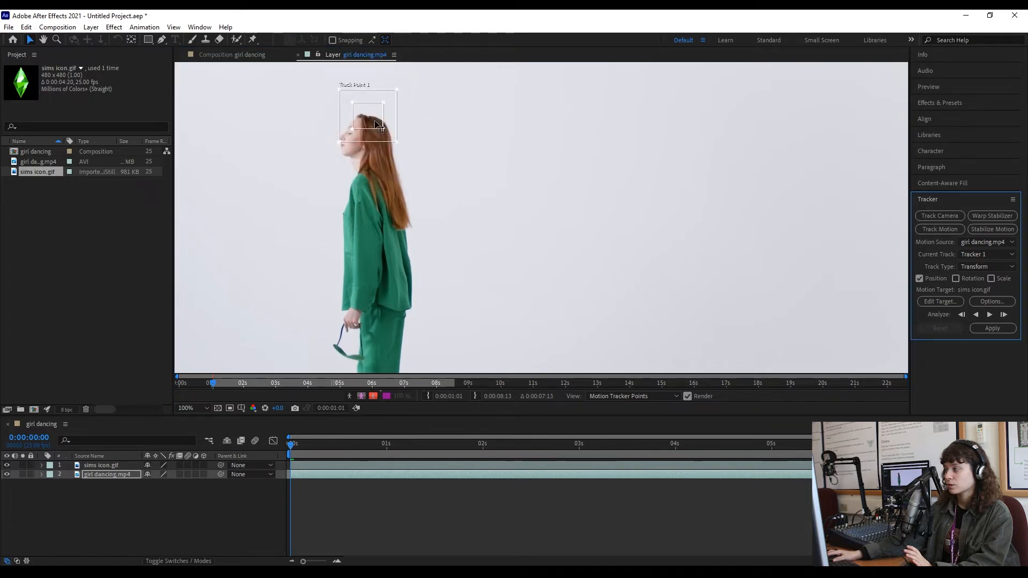
scroll(376, 124, up, 4)
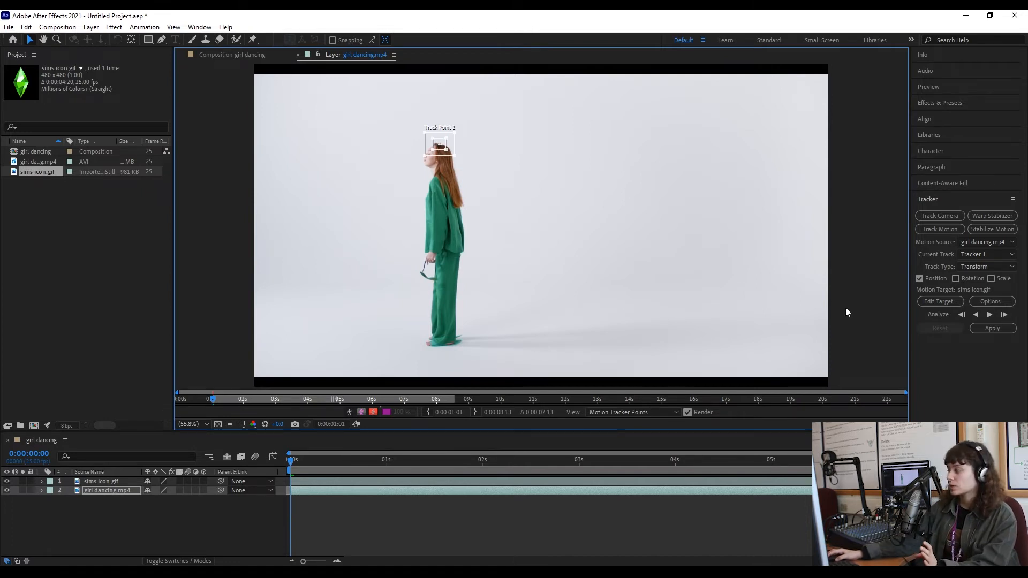
click(990, 314)
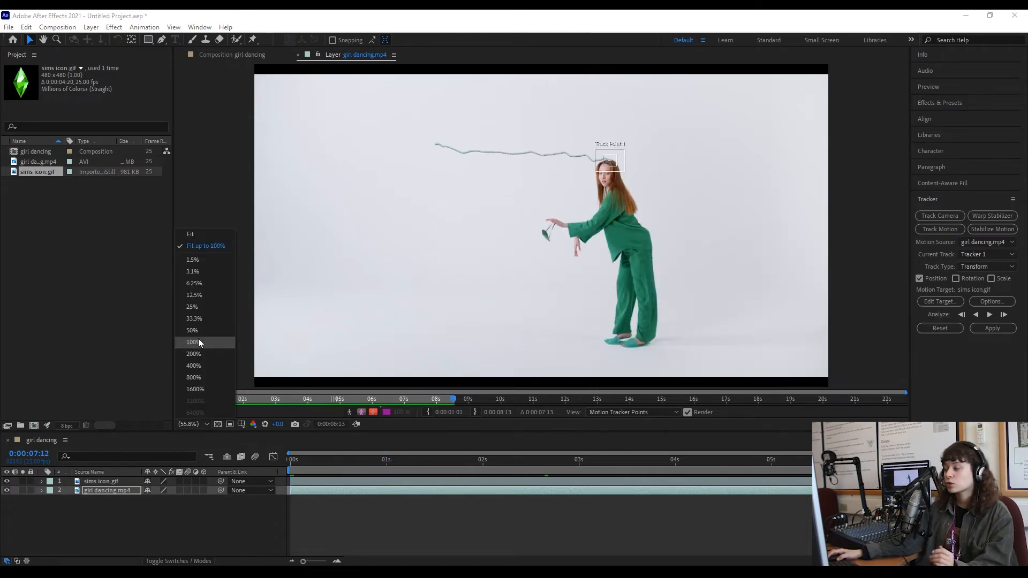
Correct Track Point 1 on the early frames at 400% magnification so it stays on the top of the woman's head.
key(Escape)
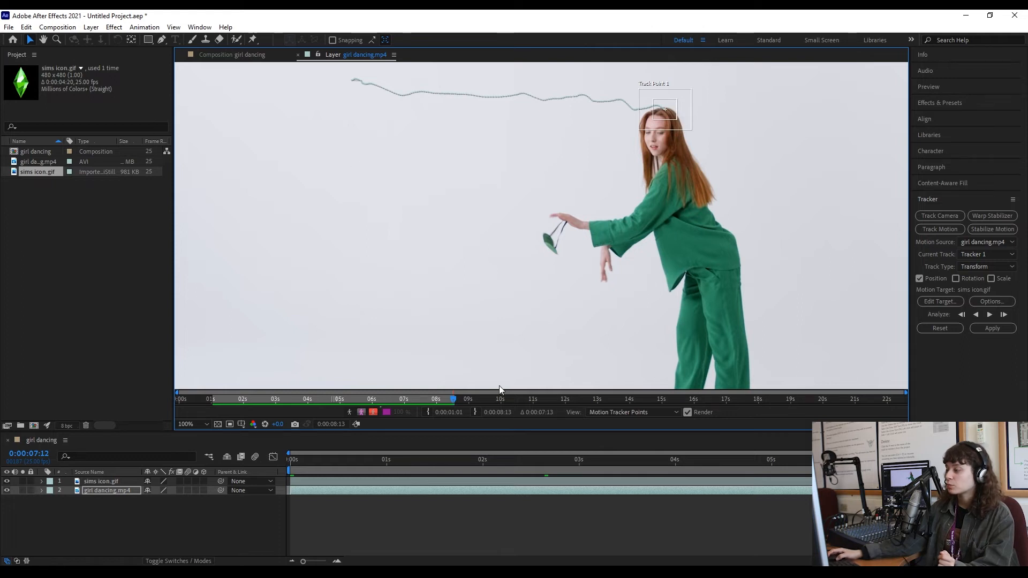
drag(515, 458, 269, 445)
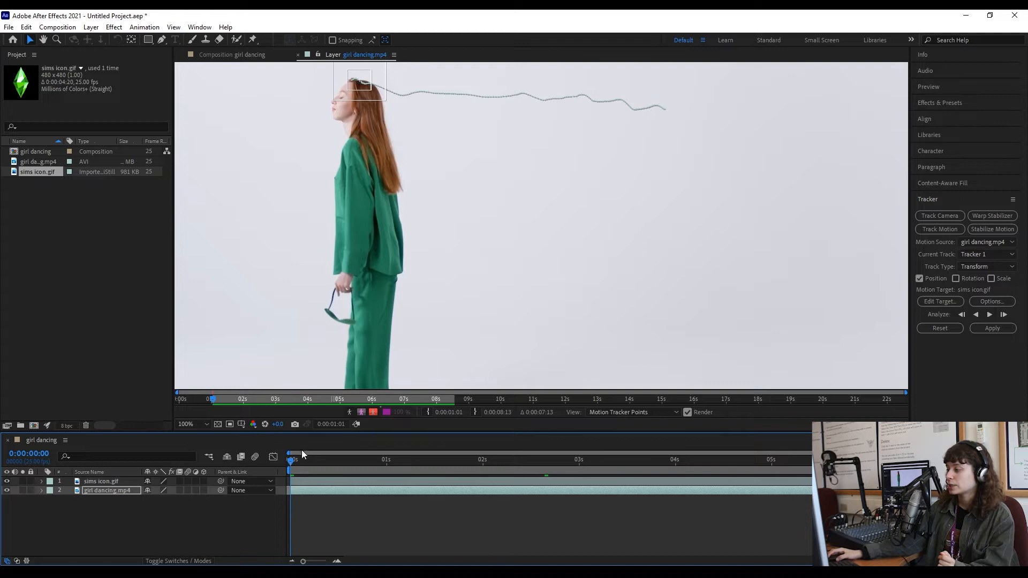
click(193, 424)
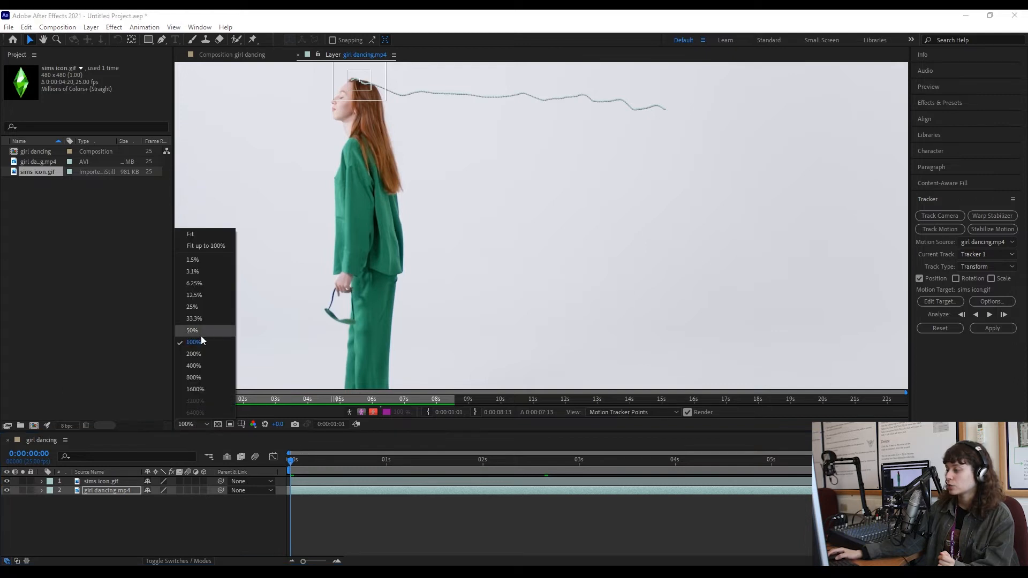
click(200, 365)
click(43, 39)
drag(280, 265, 496, 310)
click(30, 39)
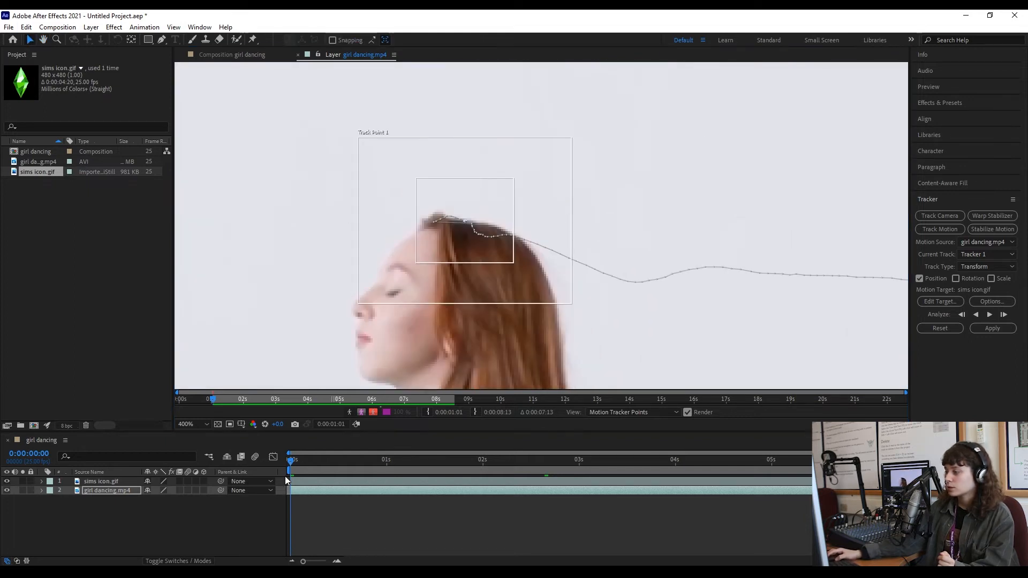
drag(291, 461, 321, 460)
drag(408, 202, 431, 204)
drag(322, 459, 317, 463)
drag(419, 216, 430, 218)
drag(319, 460, 289, 455)
Play back the clip from the start to check the corrected head track.
scroll(260, 286, down, 2)
click(260, 286)
key(space)
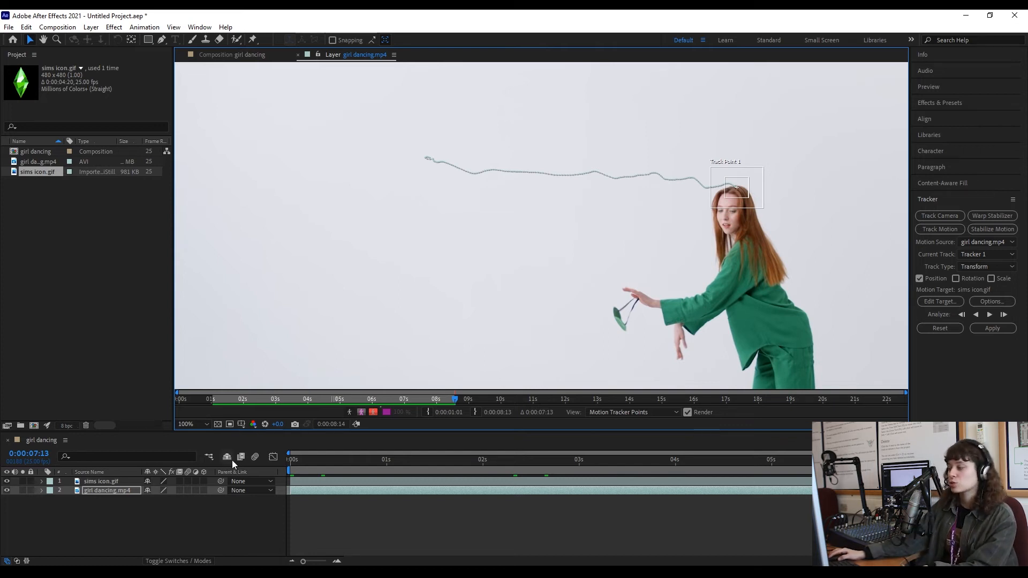
Add a new null object to the girl dancing composition.
right_click(265, 516)
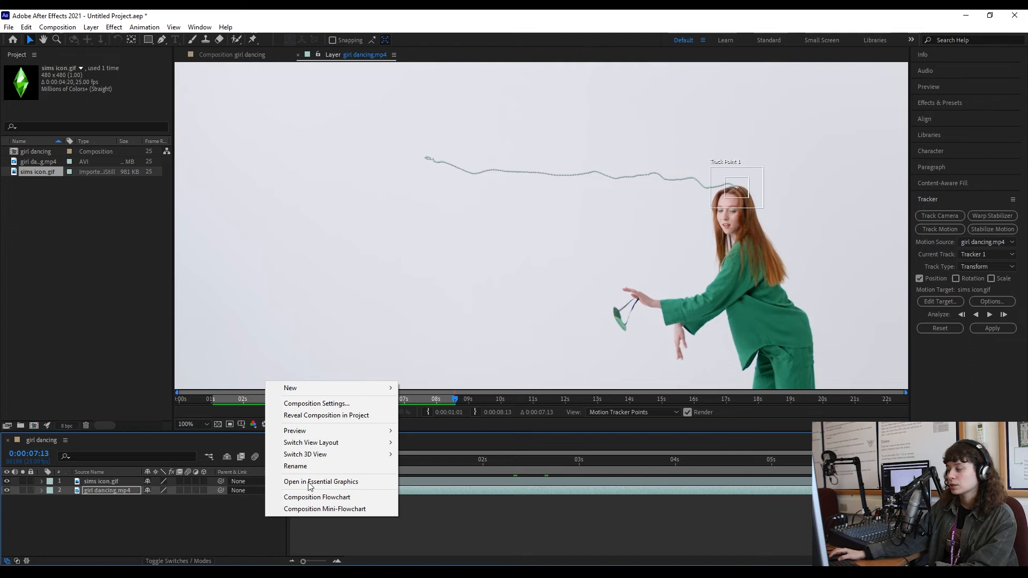
mouse_move(320, 388)
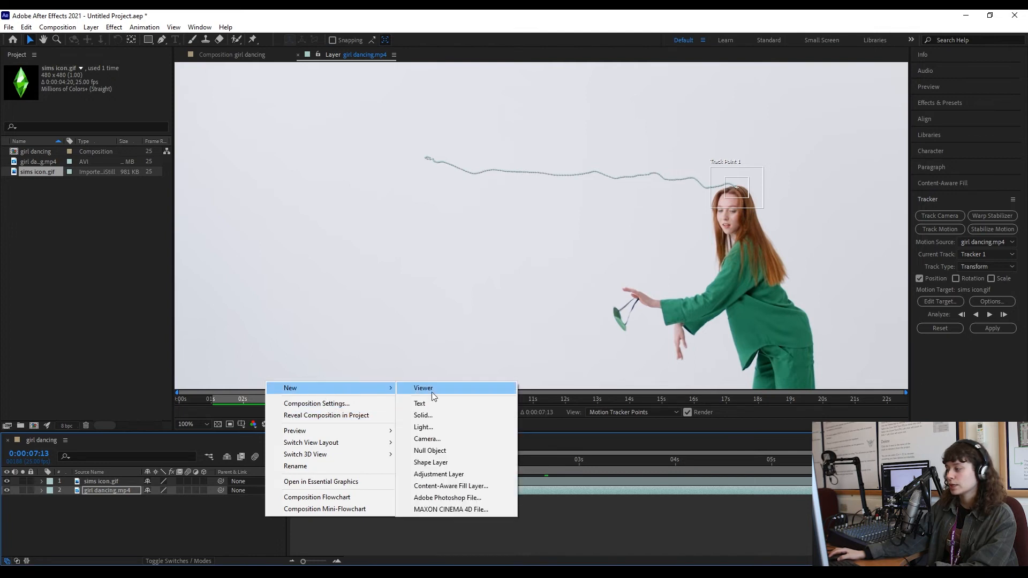
click(425, 451)
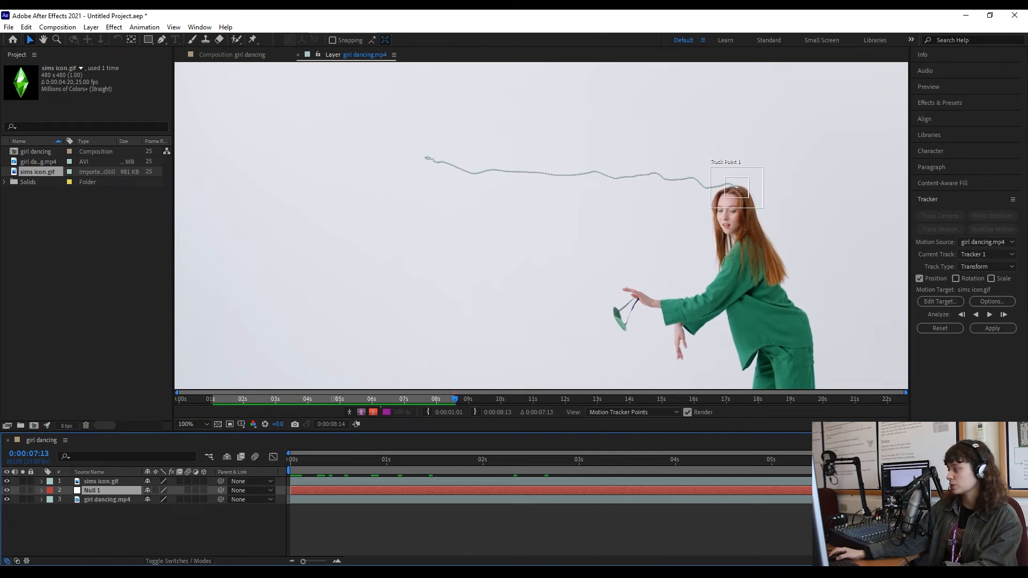
Set Null 1 as the motion target, apply the tracking data to it, and return to the first frame.
click(937, 301)
click(569, 278)
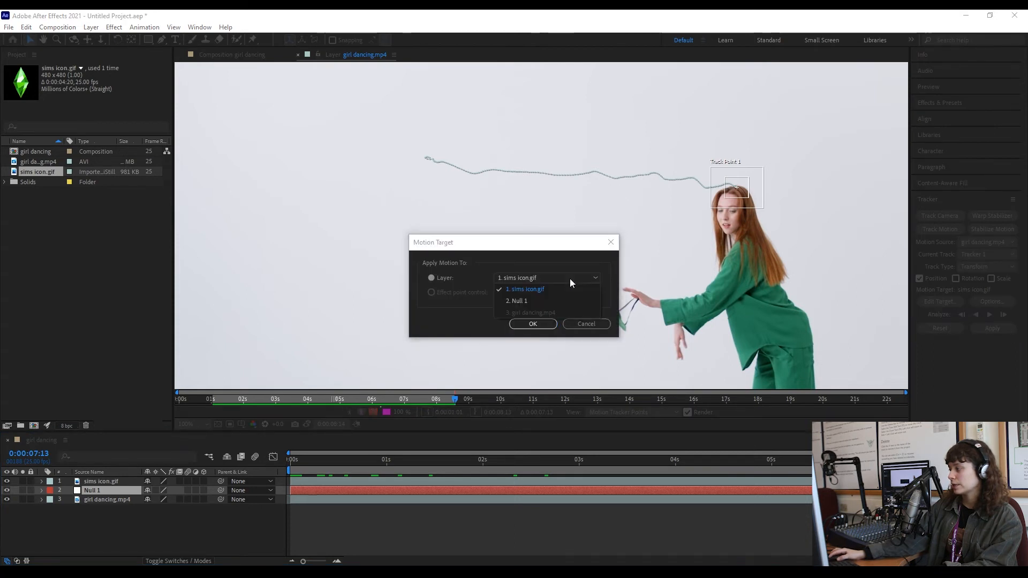
click(530, 301)
click(534, 324)
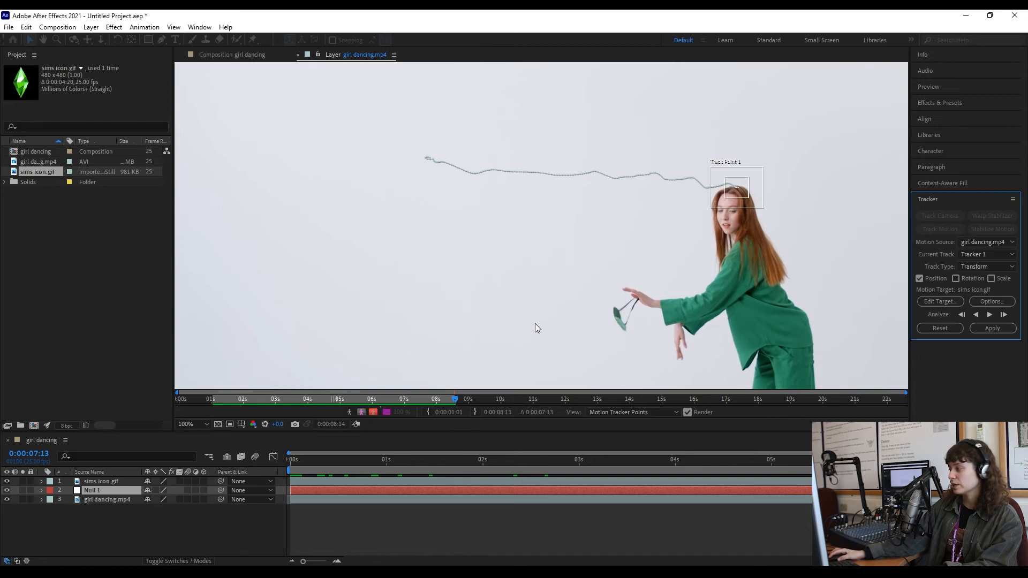
click(991, 329)
click(502, 304)
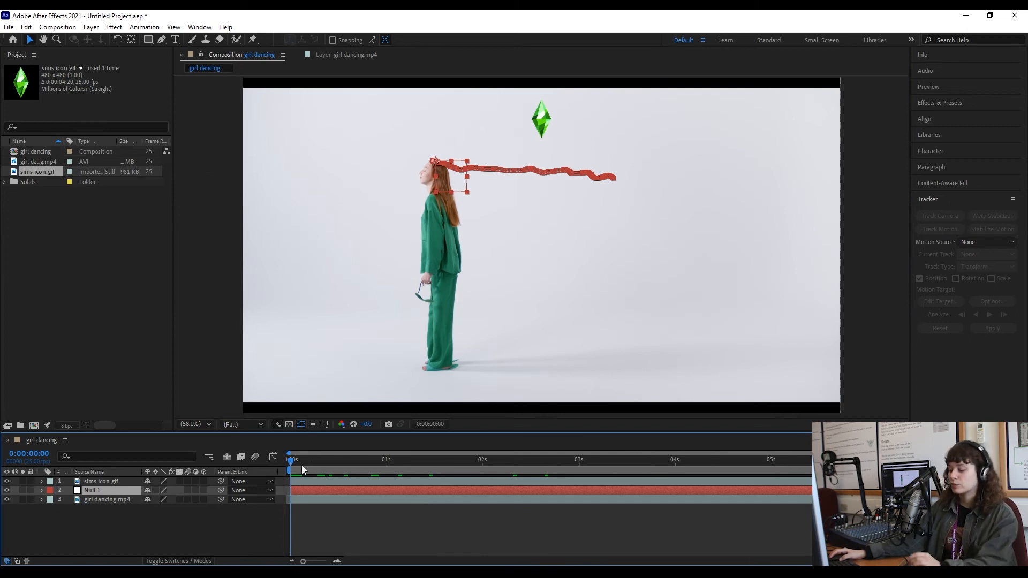
drag(288, 461, 284, 501)
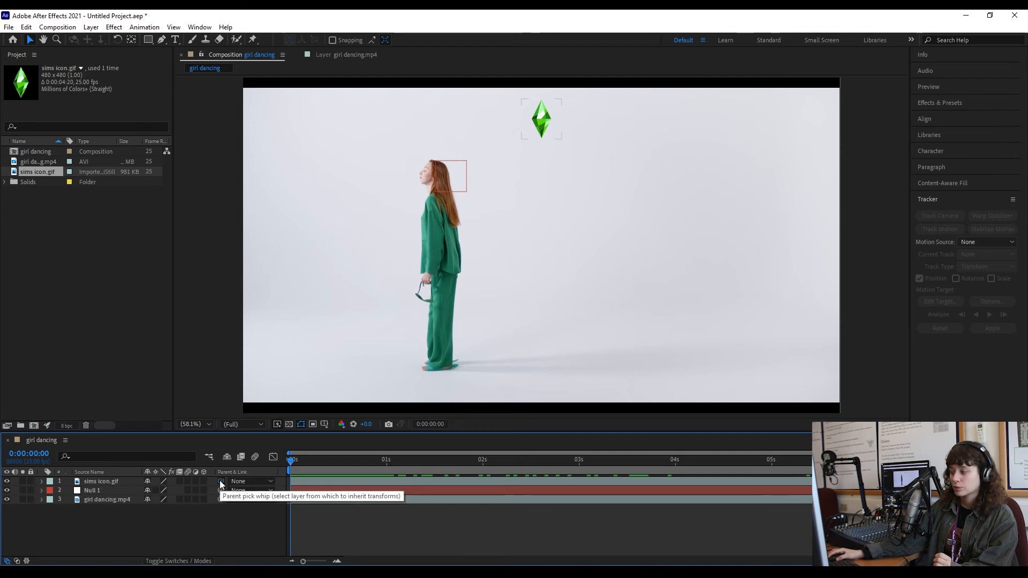
Try parenting the sims icon.gif layer to Null 1 and play back the result.
drag(177, 486, 106, 490)
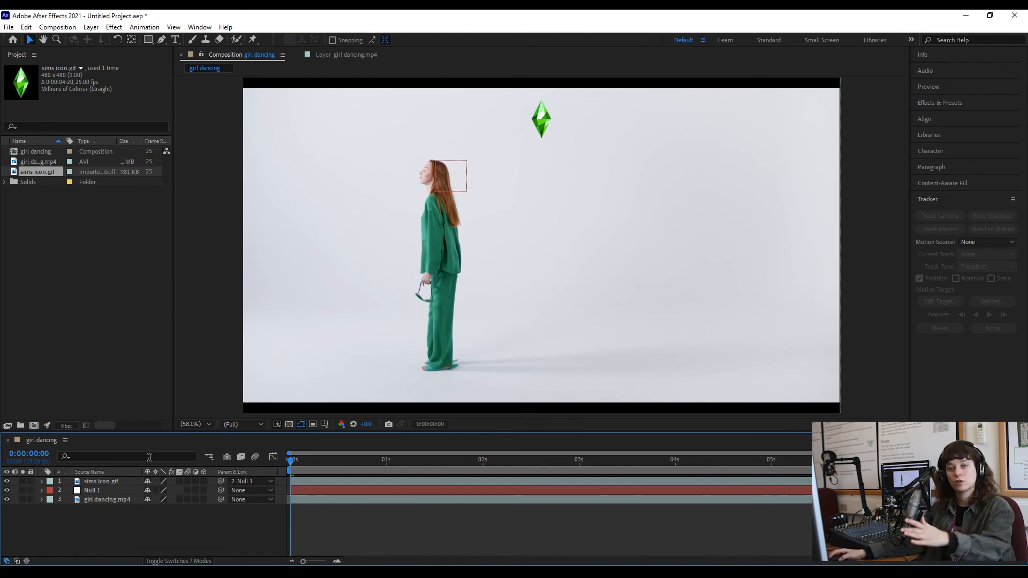
key(space)
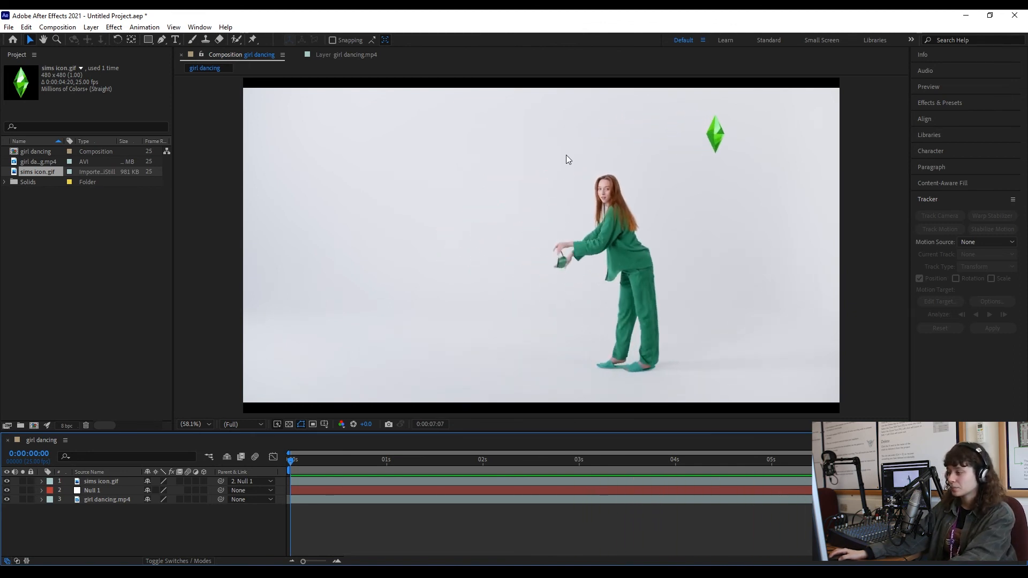
key(space)
Undo the icon's parenting and move sims icon.gif above the woman's head, with its position at about 619, 133.
click(100, 481)
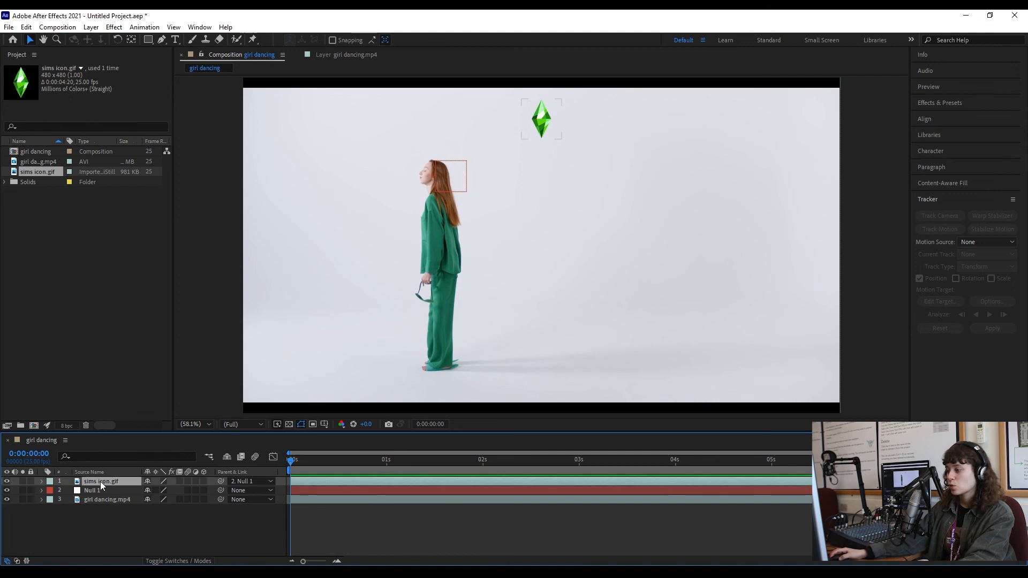
click(41, 481)
key(ctrl+z)
drag(156, 518, 0, 518)
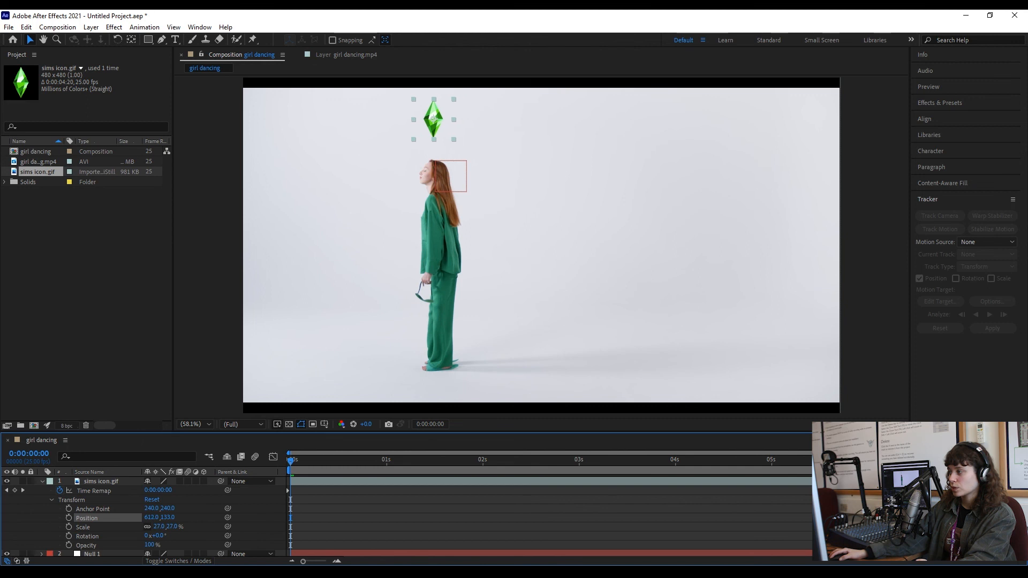
drag(151, 518, 152, 518)
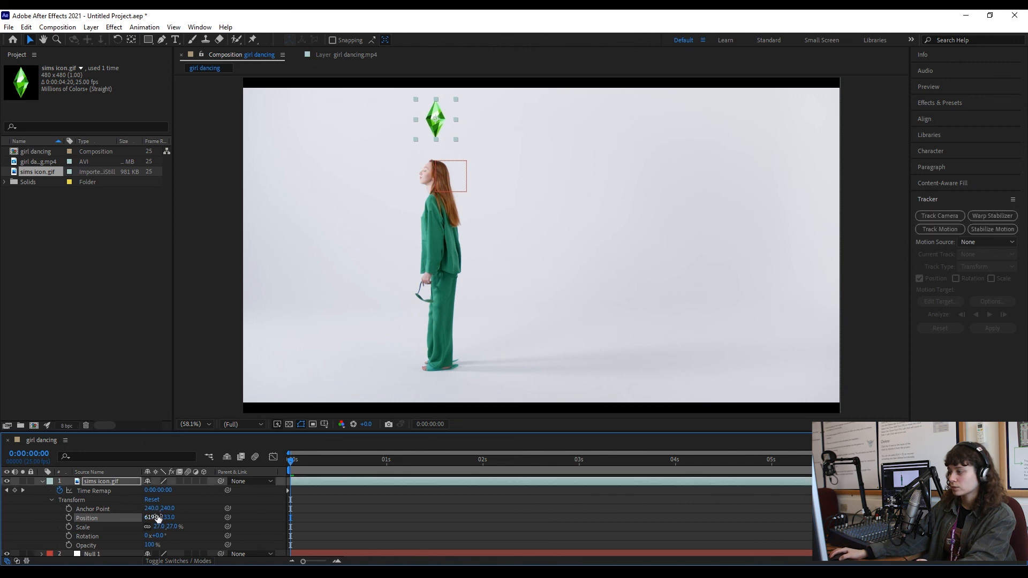
key(space)
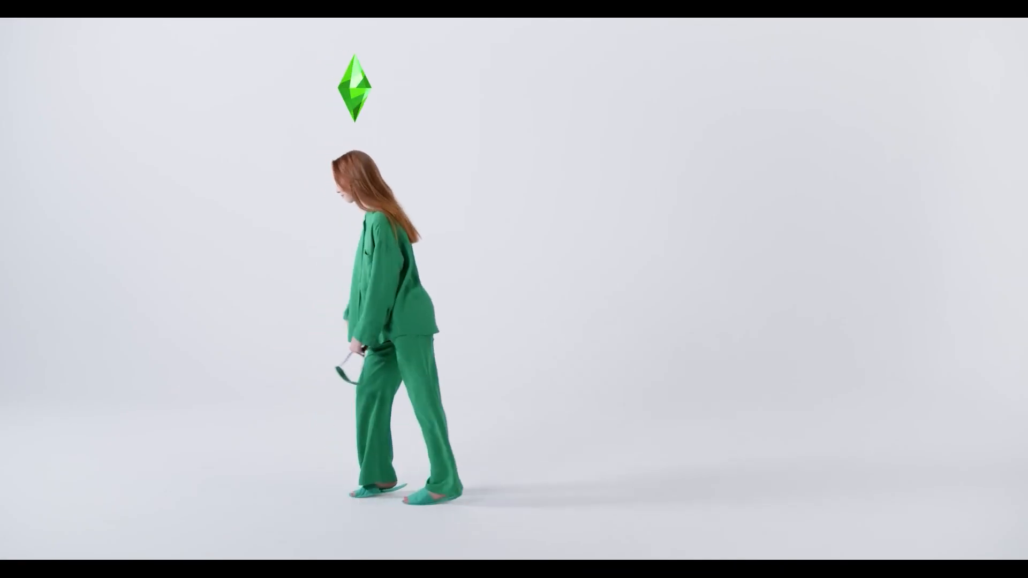